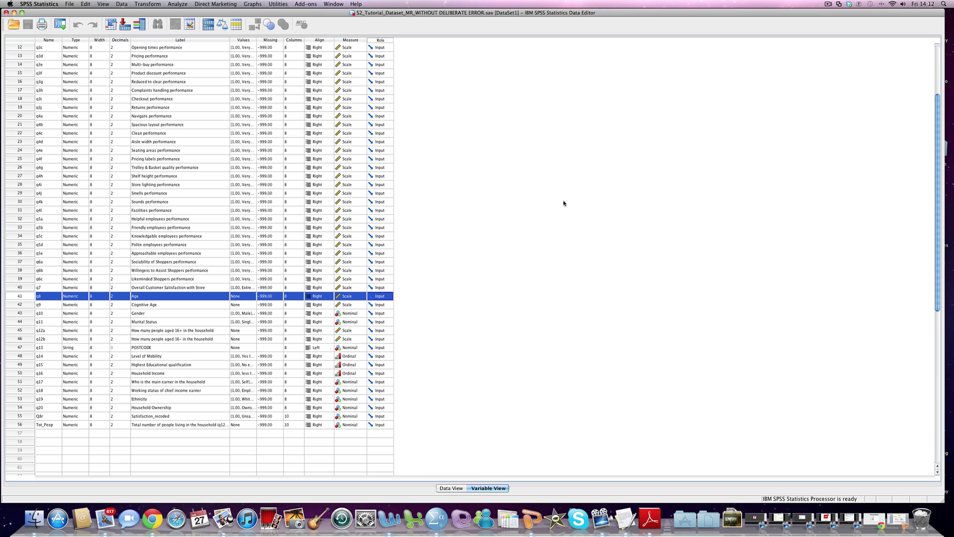
Launch Graphs > Chart Builder and dismiss its warning dialog
{"action": "left_click", "coordinate": [252, 4]}
{"action": "left_click", "coordinate": [273, 13]}
{"action": "left_click", "coordinate": [458, 294]}
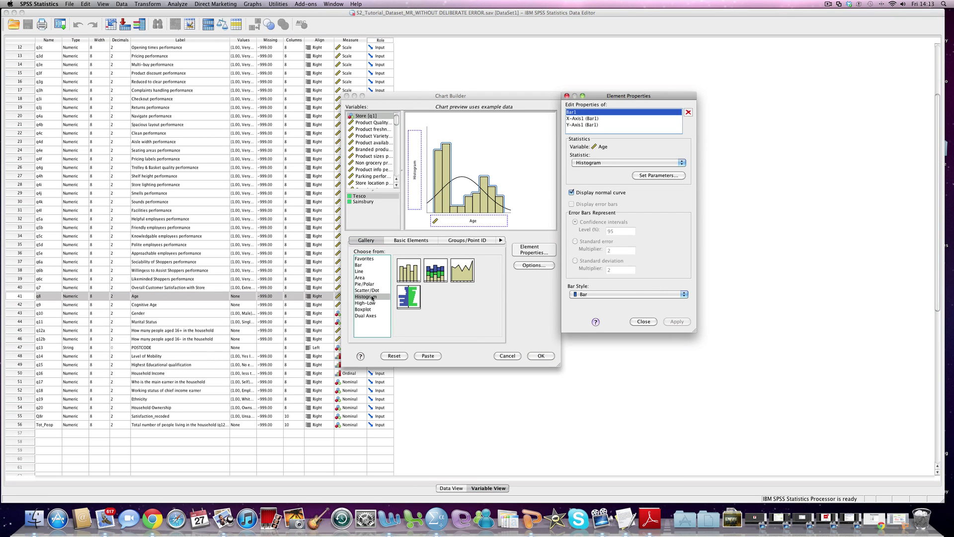
Reset Chart Builder and place a Simple Histogram on the canvas
{"action": "left_click", "coordinate": [394, 355]}
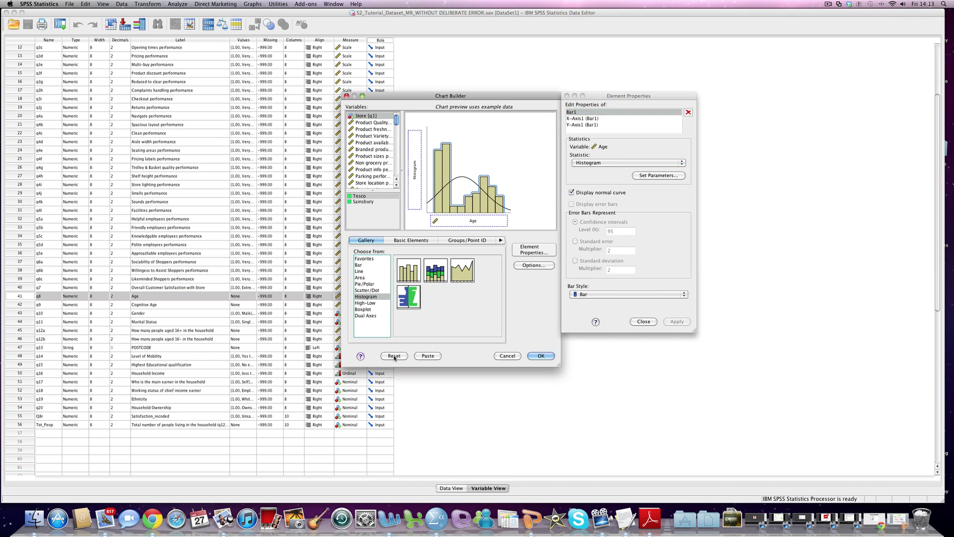
{"action": "left_click", "coordinate": [379, 297]}
{"action": "left_click_drag", "start_coordinate": [420, 269], "coordinate": [466, 166]}
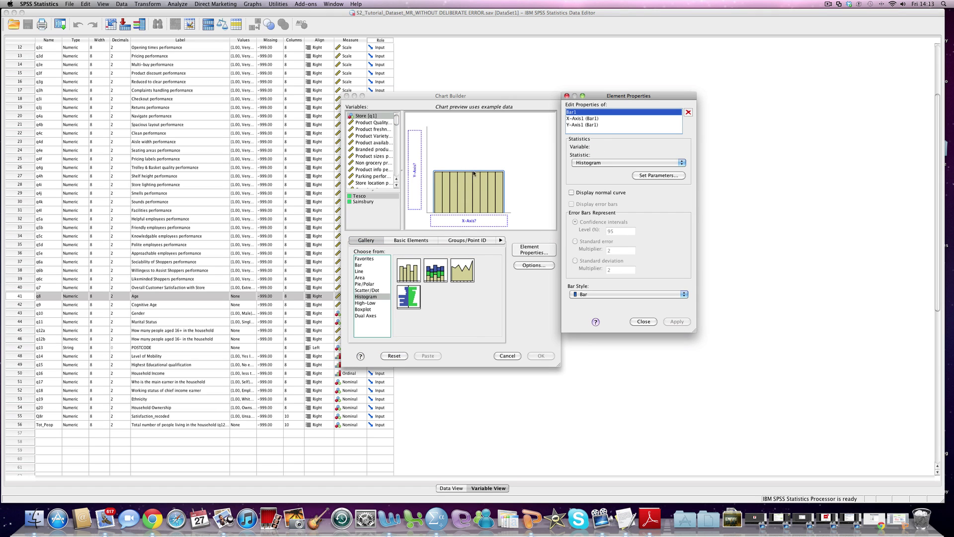
Put Age on the histogram's x-axis and apply the Display normal curve option
{"action": "scroll", "coordinate": [390, 160], "scroll_direction": "down", "scroll_amount": 10}
{"action": "scroll", "coordinate": [391, 161], "scroll_direction": "down", "scroll_amount": 8}
{"action": "scroll", "coordinate": [390, 160], "scroll_direction": "up", "scroll_amount": 4}
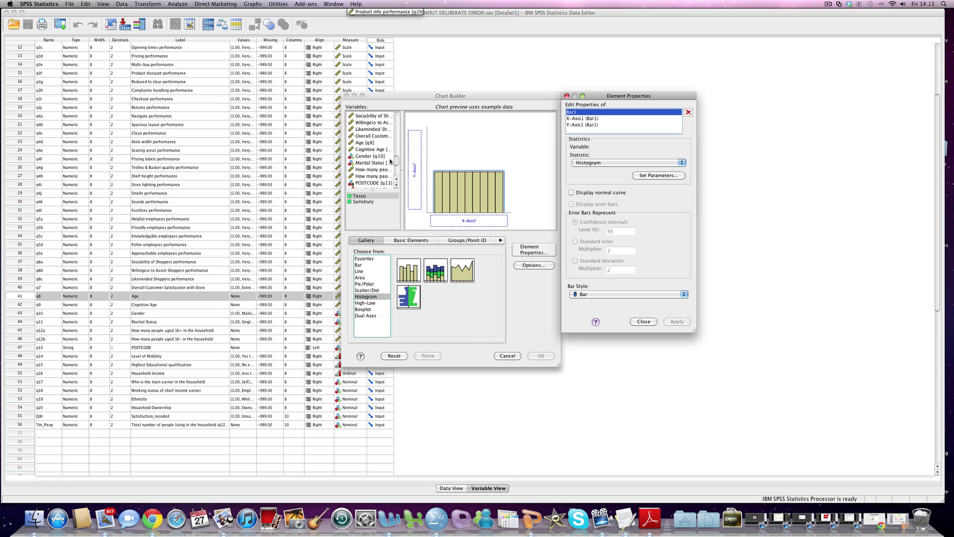
{"action": "left_click", "coordinate": [362, 143]}
{"action": "left_click_drag", "start_coordinate": [362, 144], "coordinate": [456, 220]}
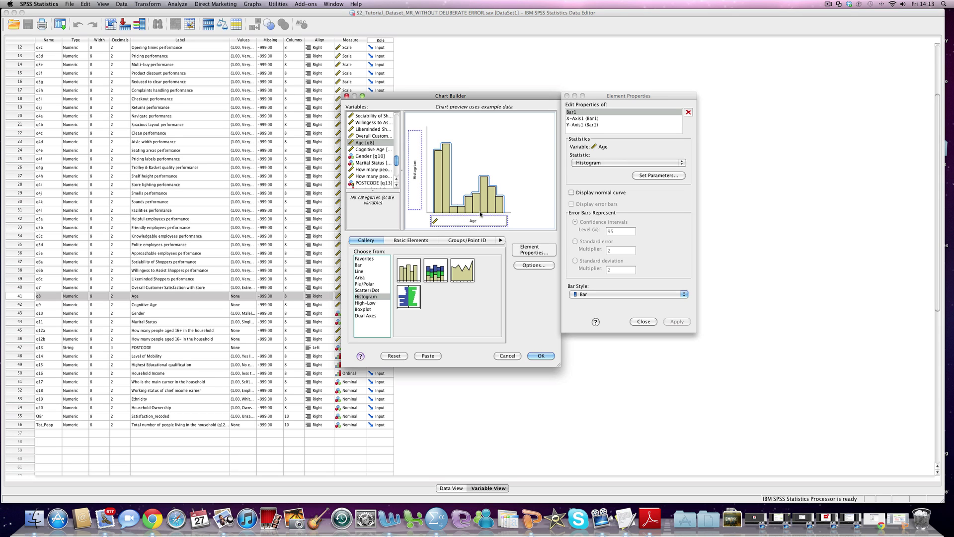
{"action": "left_click", "coordinate": [572, 193]}
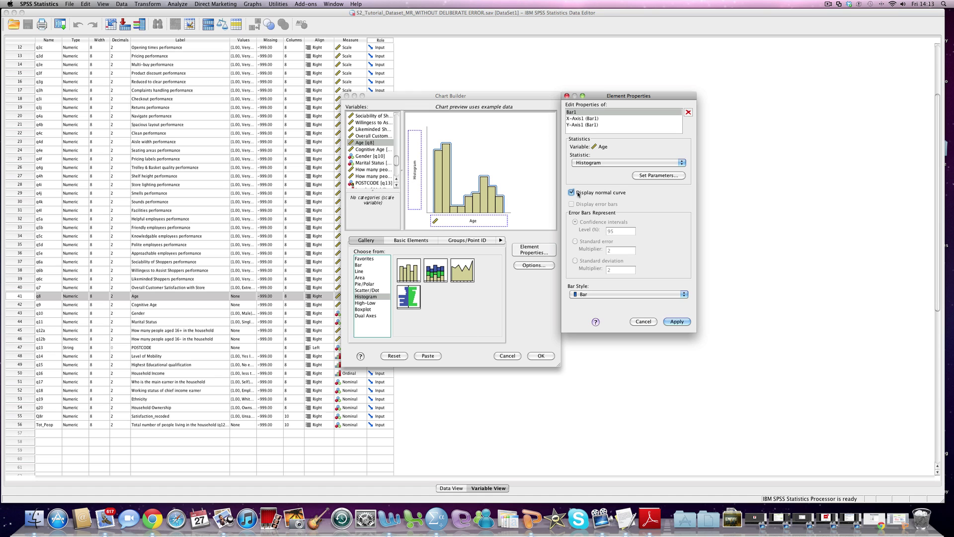
{"action": "left_click", "coordinate": [677, 322]}
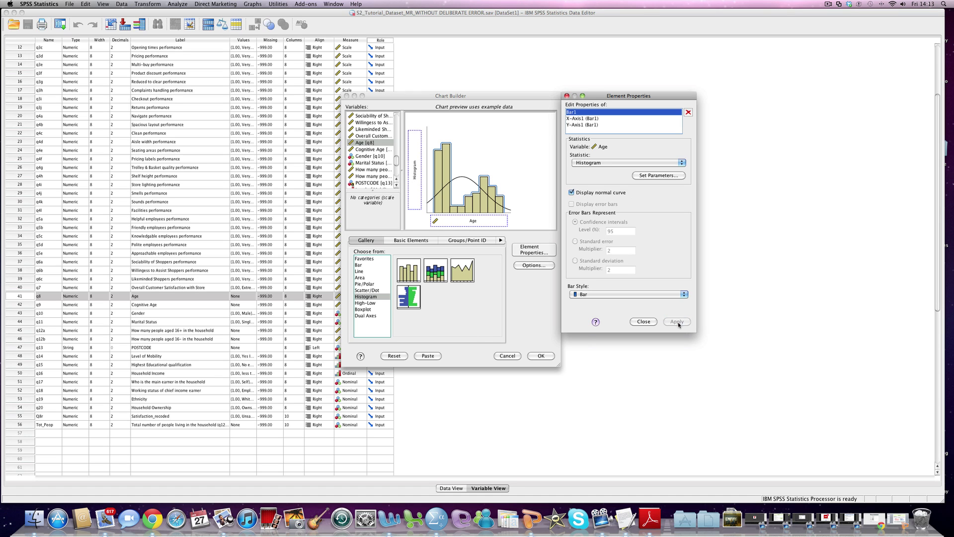
Generate the Age histogram with normal curve (mean 71.1212, N = 231) in the Viewer
{"action": "left_click", "coordinate": [542, 356]}
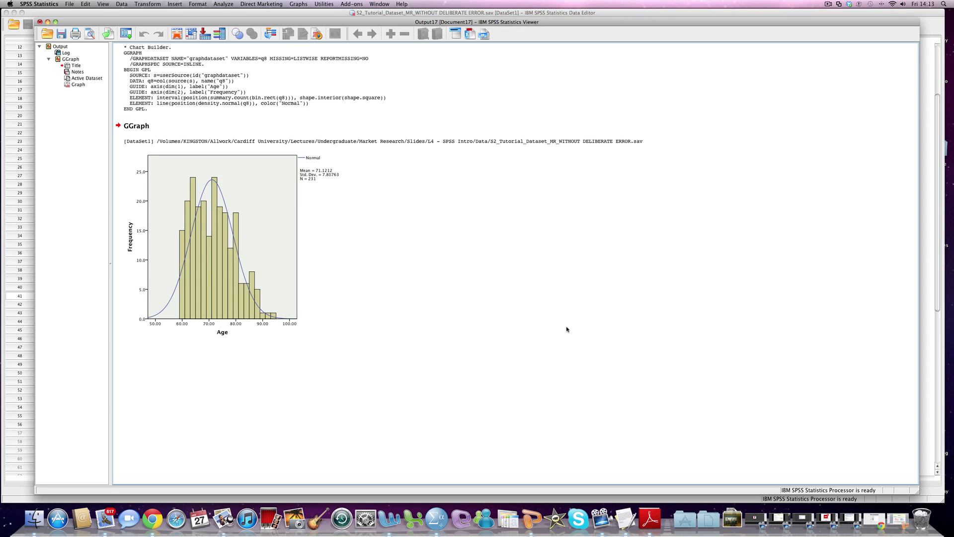
Run Analyze > Descriptive Statistics > Explore with Age as the dependent variable
{"action": "left_click", "coordinate": [221, 4]}
{"action": "mouse_move", "coordinate": [249, 20]}
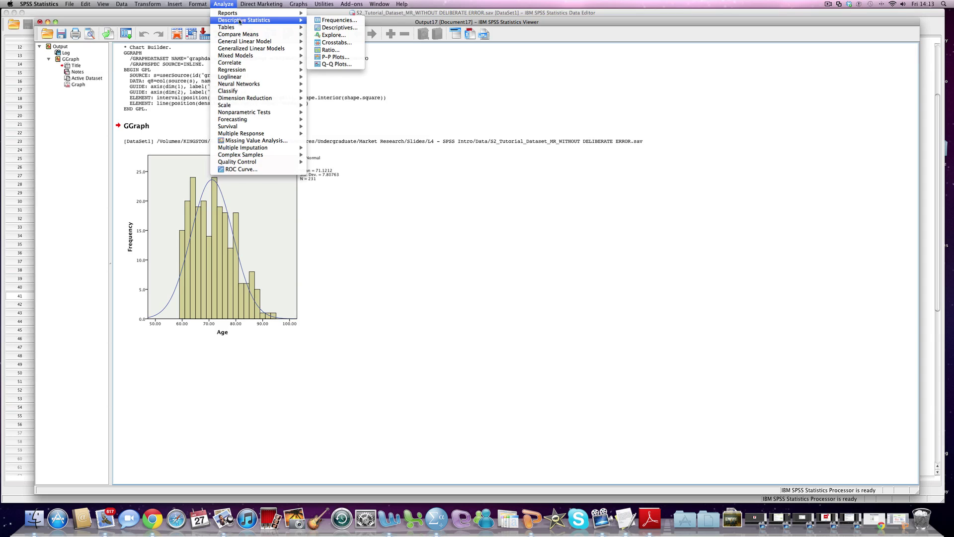
{"action": "left_click", "coordinate": [333, 33]}
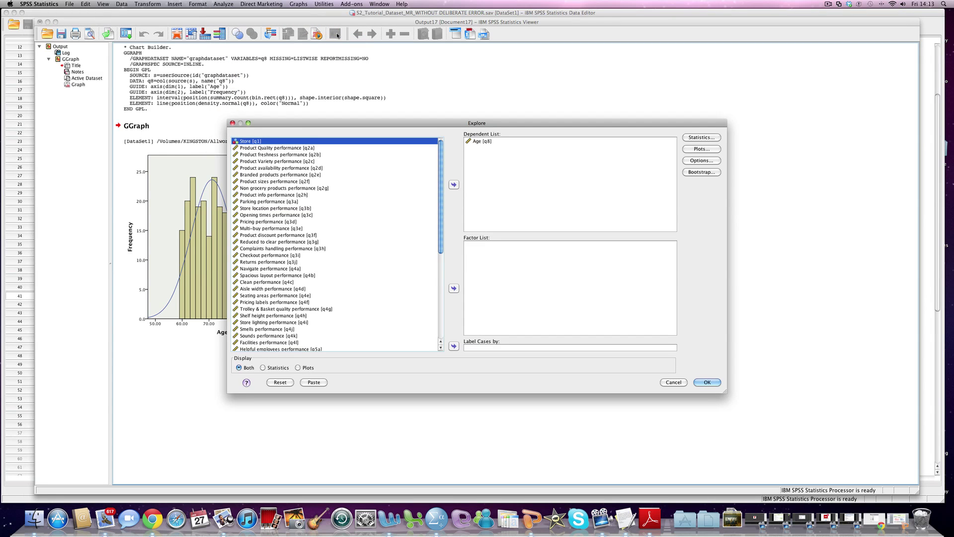
{"action": "left_click", "coordinate": [535, 142]}
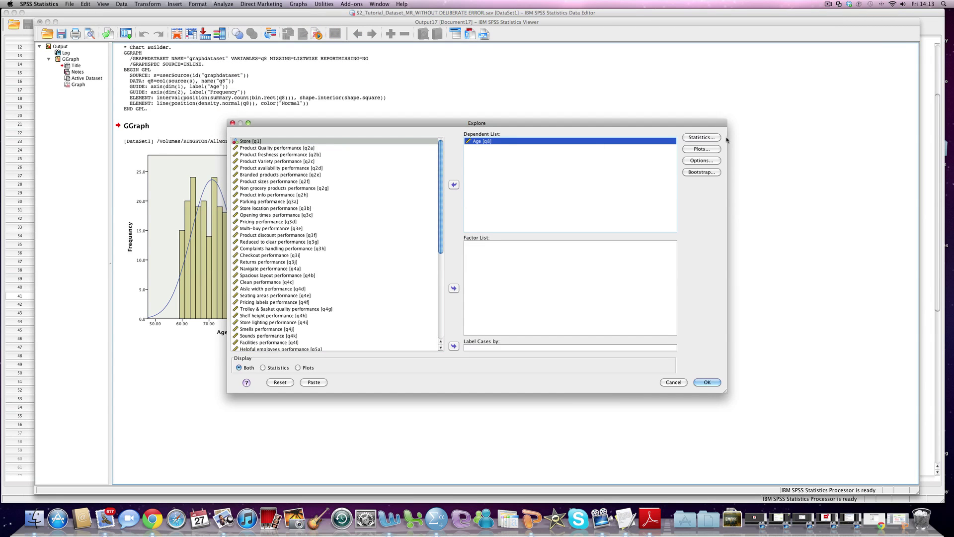
{"action": "left_click", "coordinate": [707, 382]}
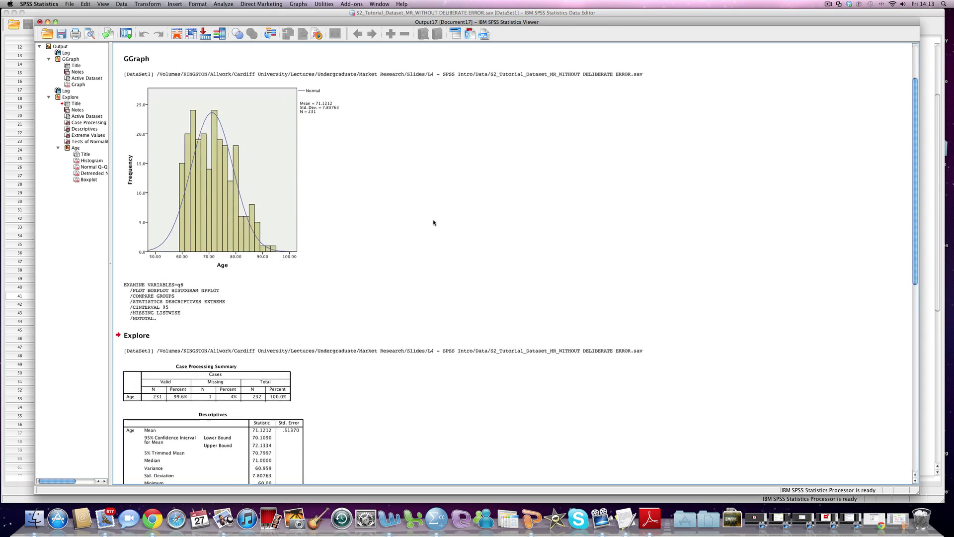
Inspect the Age Descriptives table, then minimise the Output Viewer to reach Variable View
{"action": "left_click", "coordinate": [416, 246]}
{"action": "left_click", "coordinate": [251, 453]}
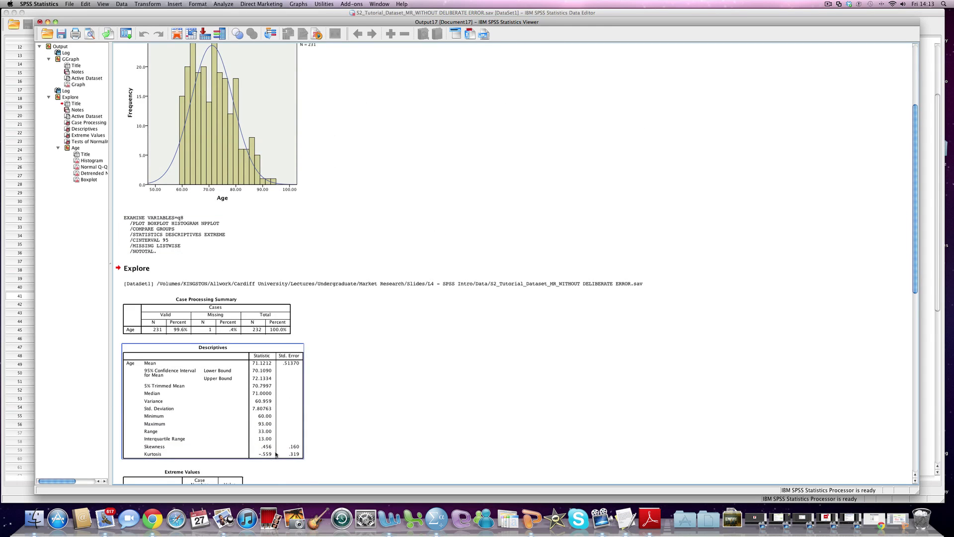
{"action": "left_click", "coordinate": [430, 421]}
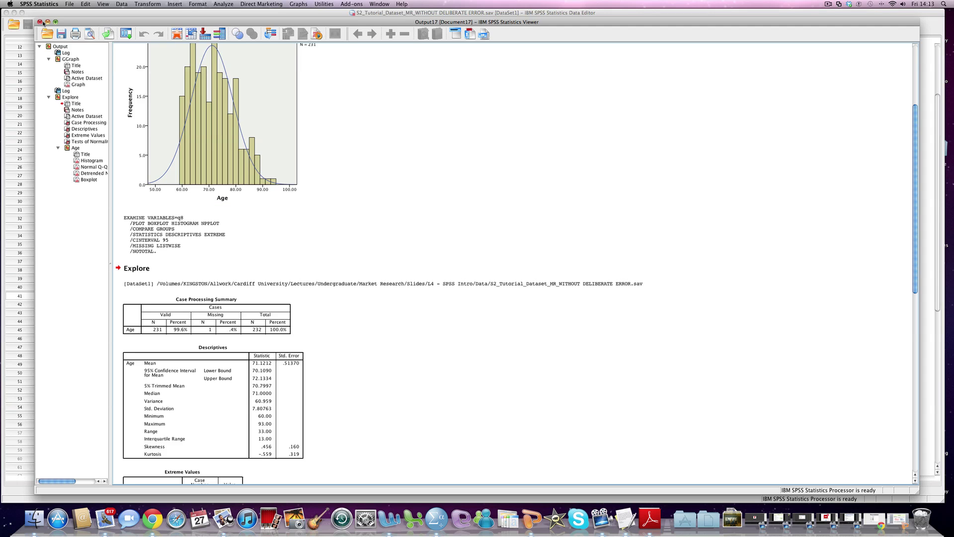
{"action": "left_click", "coordinate": [48, 22]}
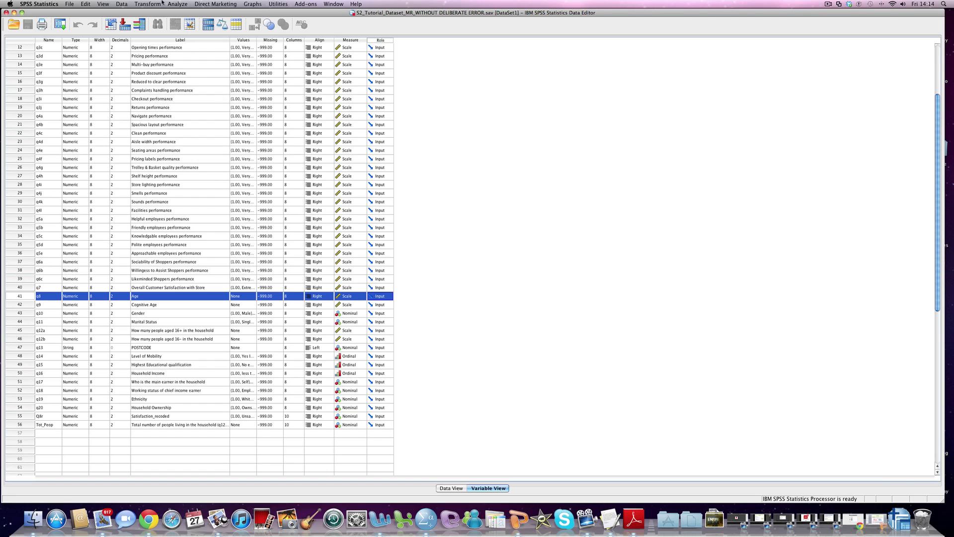
Bring up Compare Means > One-Way ANOVA and reposition and enlarge its window
{"action": "left_click", "coordinate": [185, 6]}
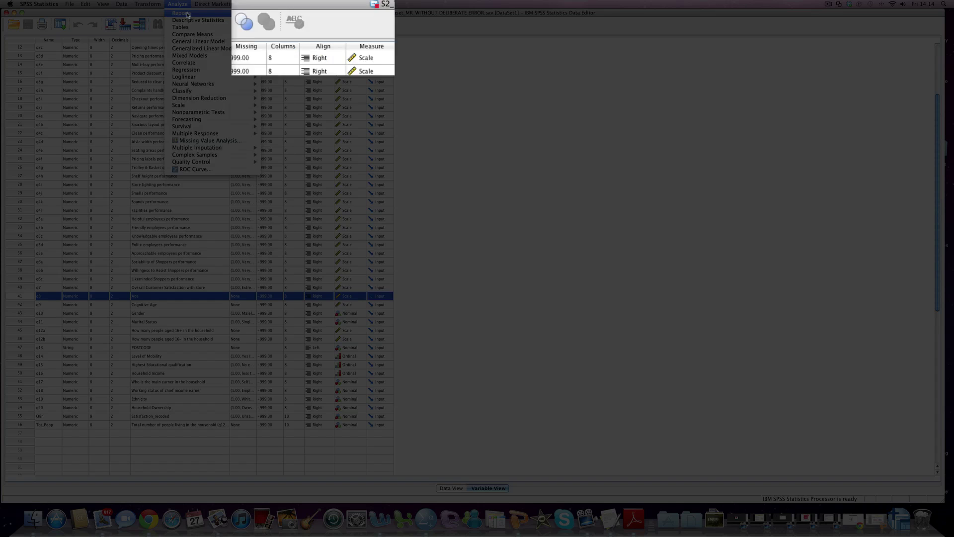
{"action": "mouse_move", "coordinate": [218, 35]}
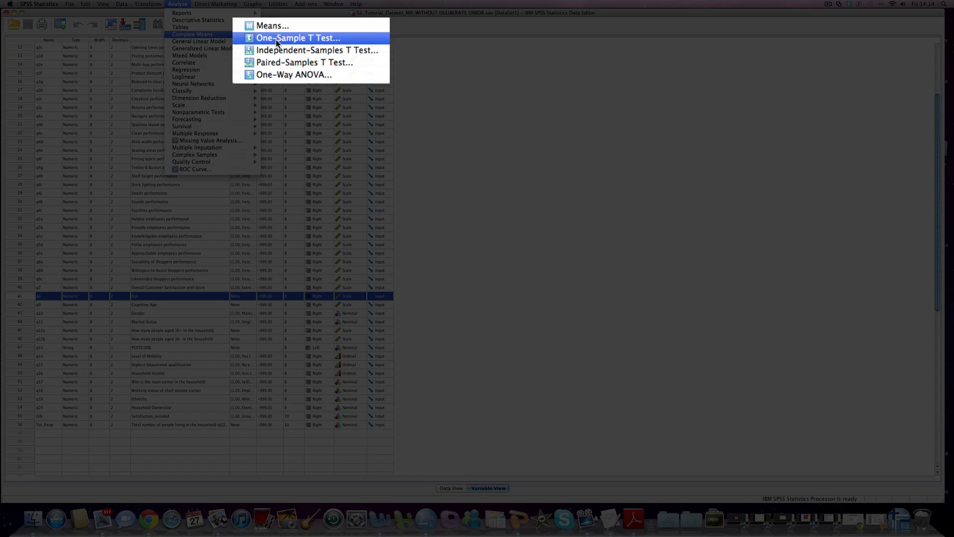
{"action": "left_click", "coordinate": [286, 76]}
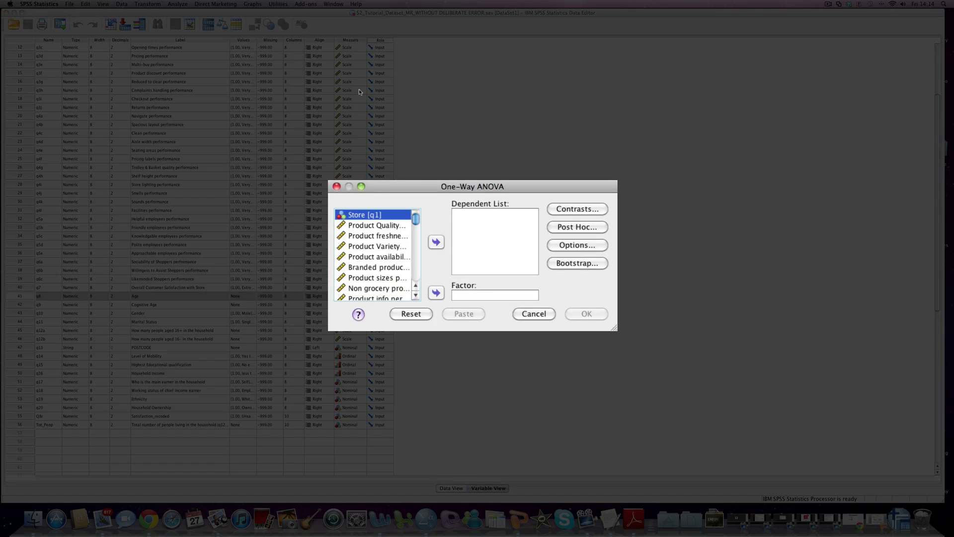
{"action": "left_click_drag", "start_coordinate": [396, 187], "coordinate": [198, 94]}
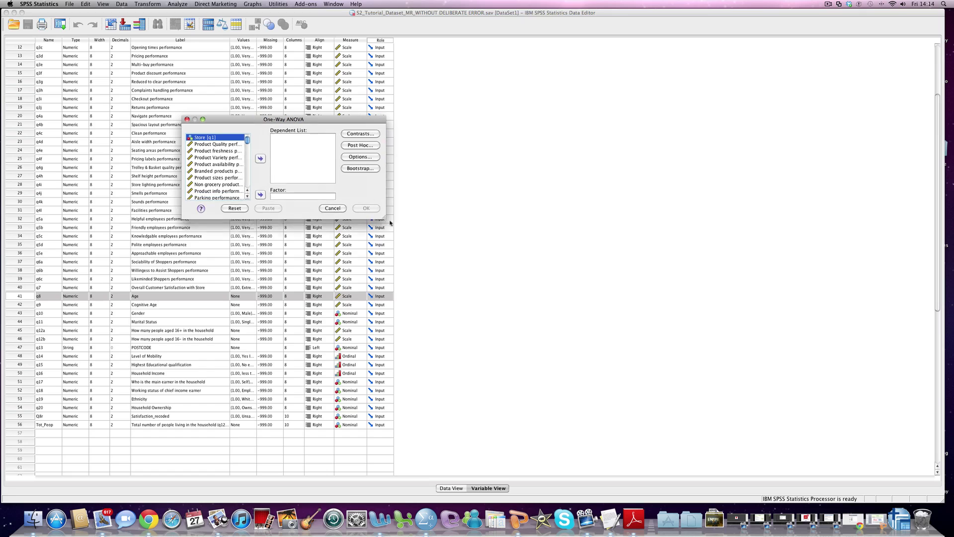
{"action": "left_click_drag", "start_coordinate": [390, 220], "coordinate": [683, 364]}
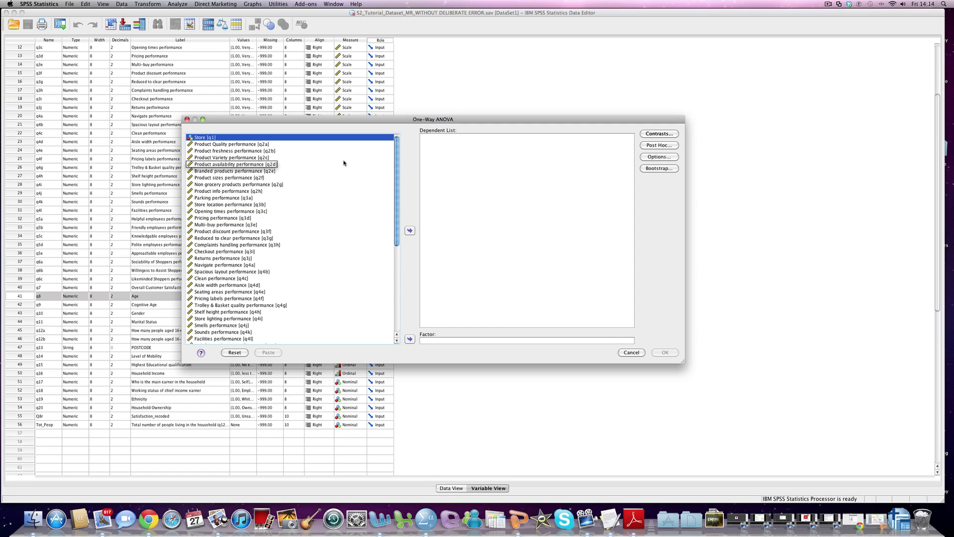
{"action": "scroll", "coordinate": [343, 162], "scroll_direction": "down", "scroll_amount": 8}
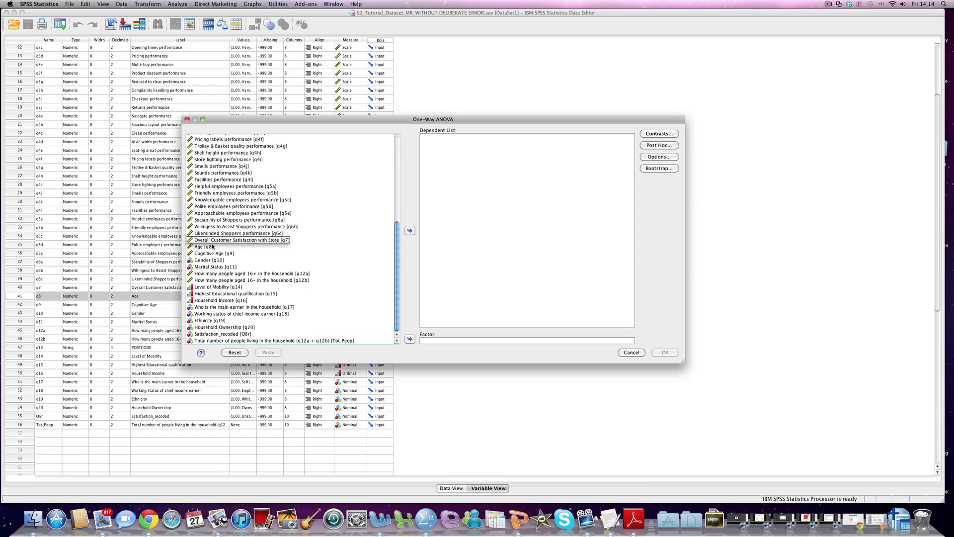
Set Age (q8) as the dependent variable and Level of Mobility (q14) as the factor
{"action": "left_click", "coordinate": [210, 247]}
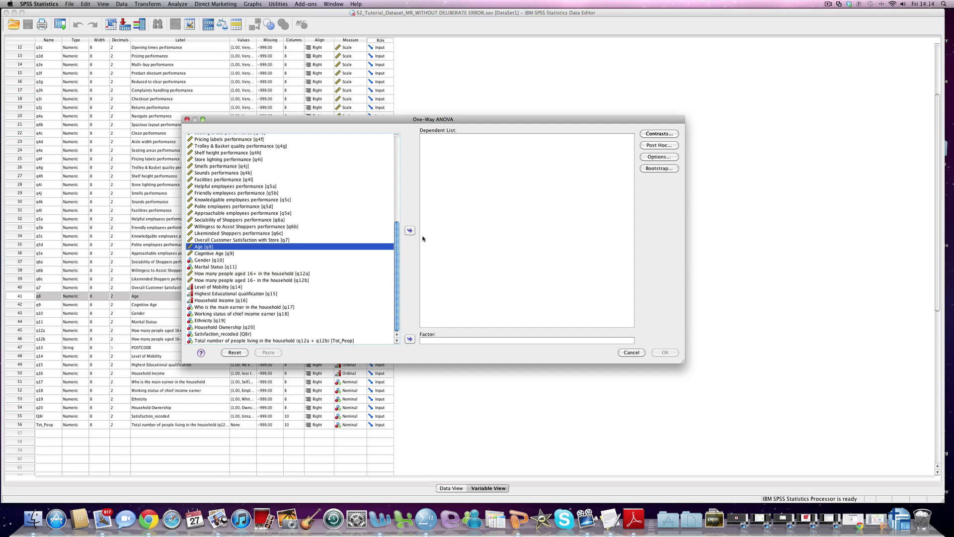
{"action": "left_click", "coordinate": [409, 231]}
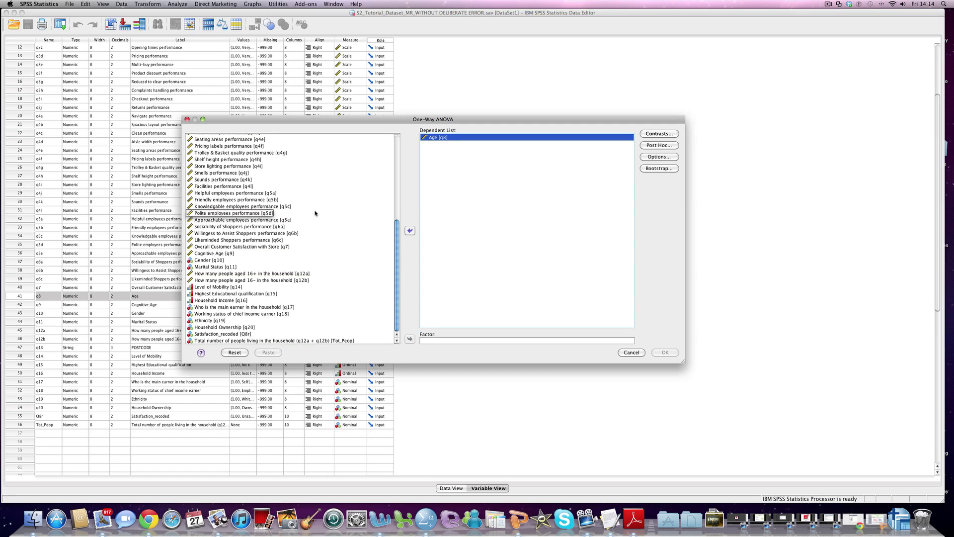
{"action": "left_click", "coordinate": [270, 293]}
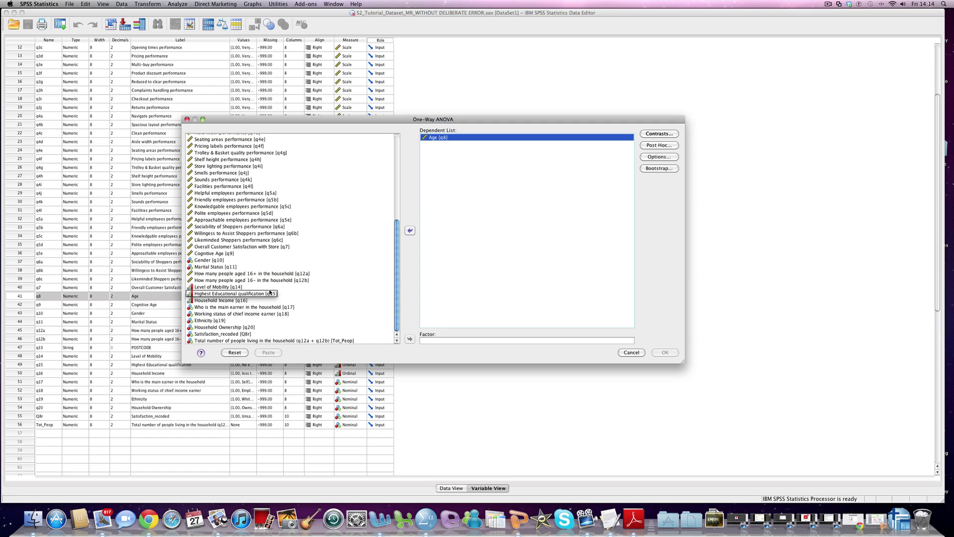
{"action": "left_click", "coordinate": [227, 287]}
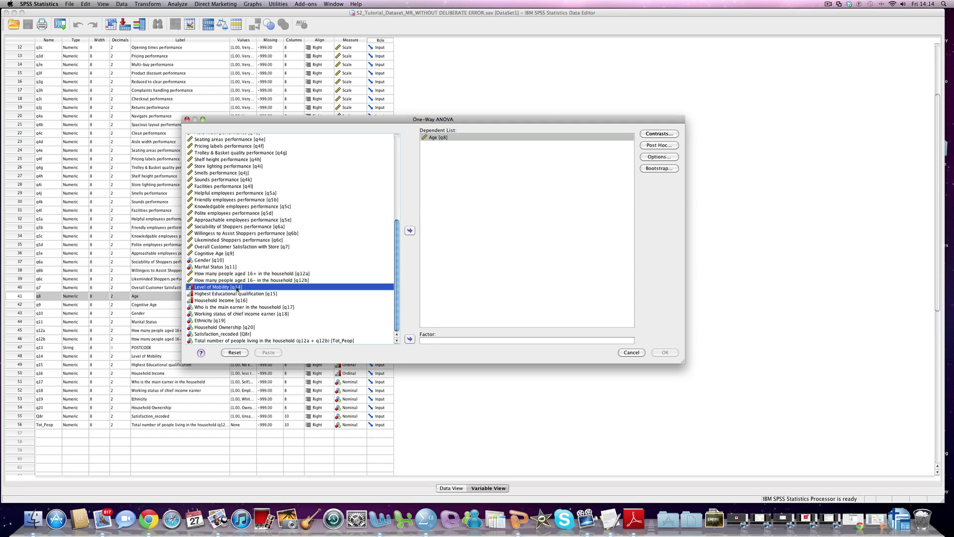
{"action": "left_click", "coordinate": [410, 340]}
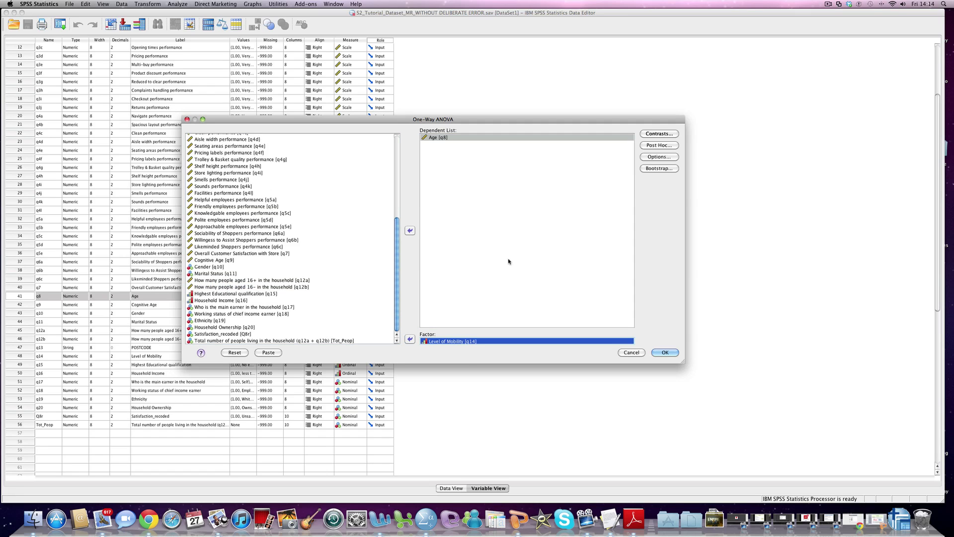
Cancel Contrasts unchanged and bring up the Post Hoc Multiple Comparisons choices
{"action": "left_click", "coordinate": [669, 134]}
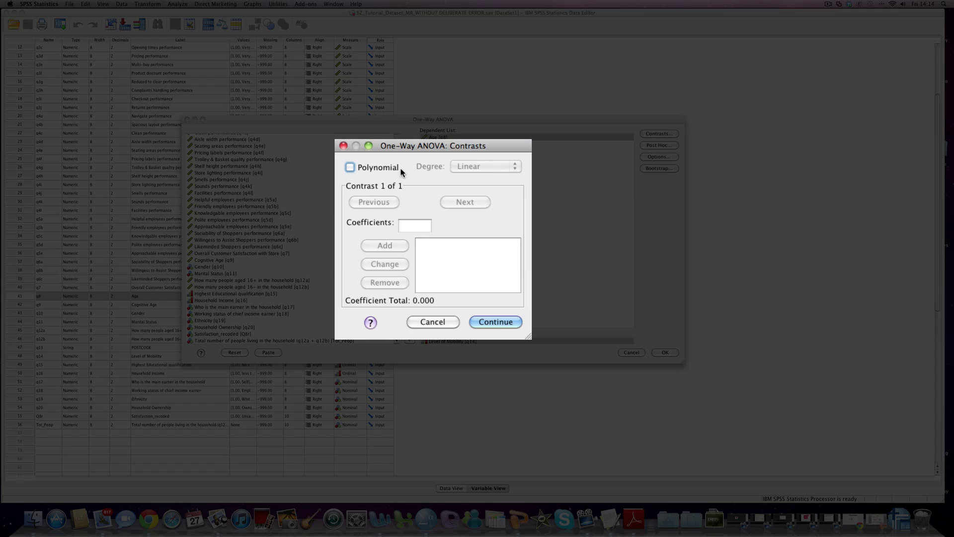
{"action": "left_click", "coordinate": [426, 322]}
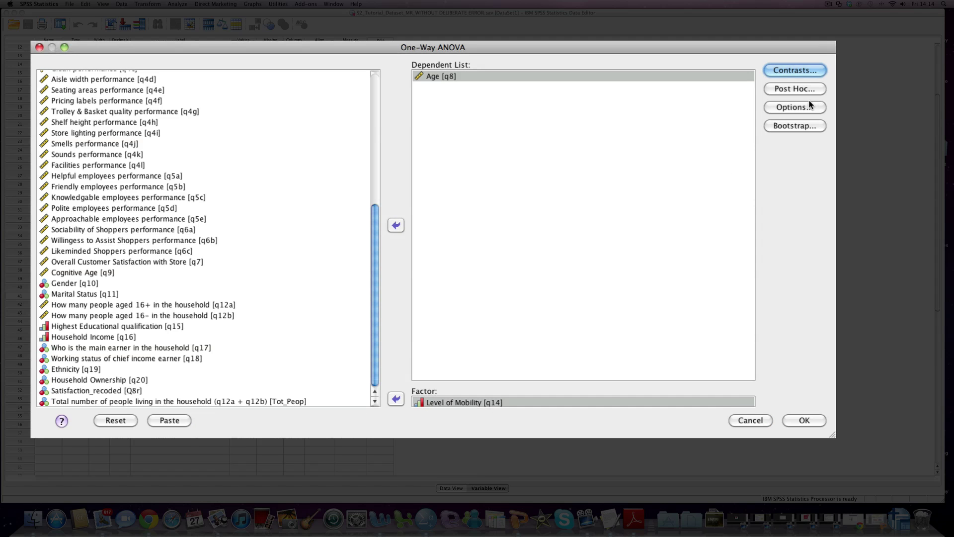
{"action": "left_click", "coordinate": [790, 90]}
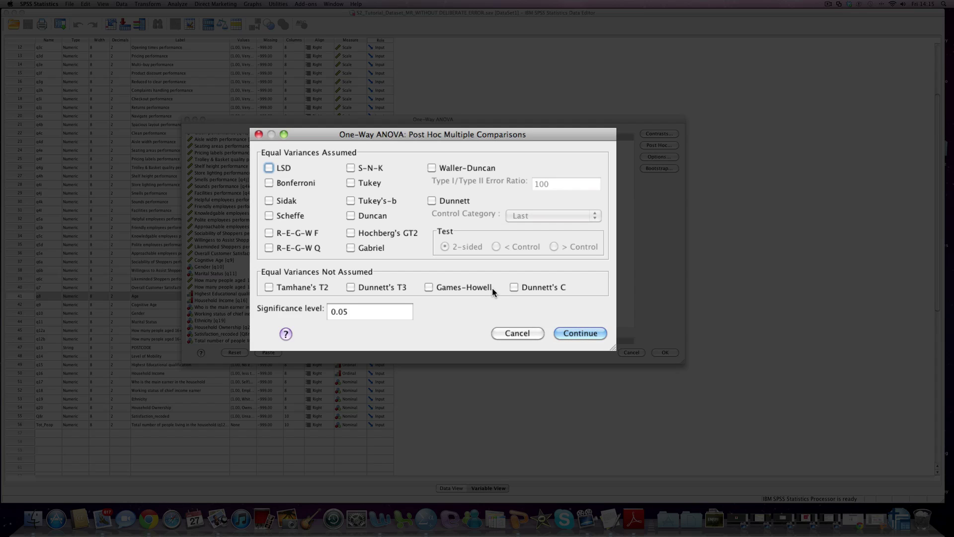
Cancel Post Hoc; in Options tick Descriptive, Homogeneity of variance, Brown-Forsythe and Welch
{"action": "left_click", "coordinate": [511, 333]}
{"action": "left_click", "coordinate": [651, 158]}
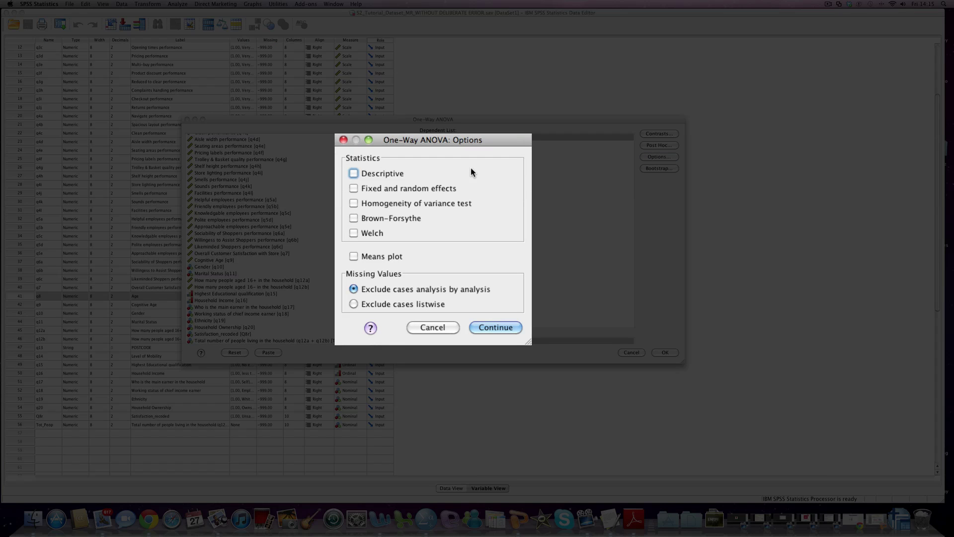
{"action": "left_click", "coordinate": [383, 174]}
{"action": "left_click", "coordinate": [393, 203]}
{"action": "left_click", "coordinate": [383, 218]}
{"action": "left_click", "coordinate": [375, 232]}
{"action": "left_click", "coordinate": [510, 327]}
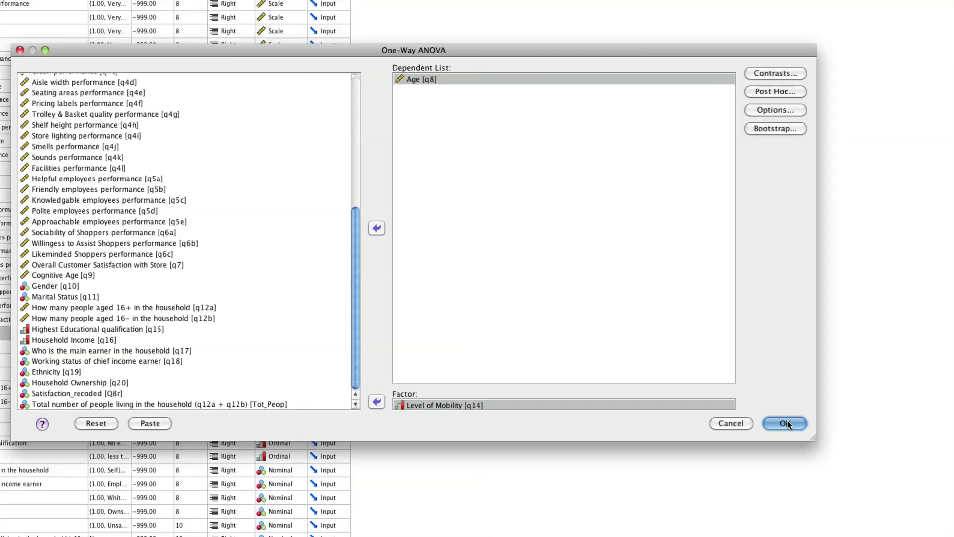
Run the ANOVA and review its tables: Levene sig .449, F = 8.252, Welch 7.586
{"action": "left_click", "coordinate": [805, 420]}
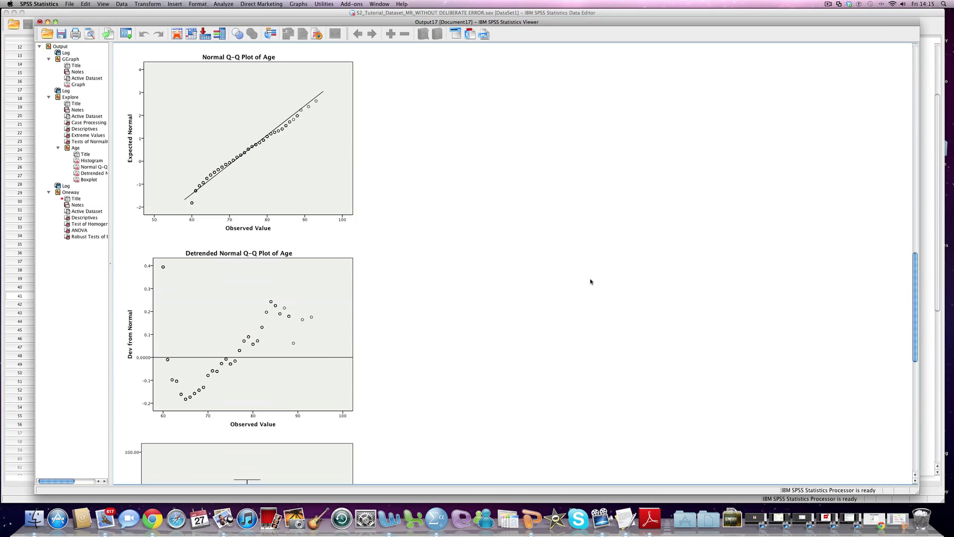
{"action": "scroll", "coordinate": [591, 281], "scroll_direction": "down", "scroll_amount": 15}
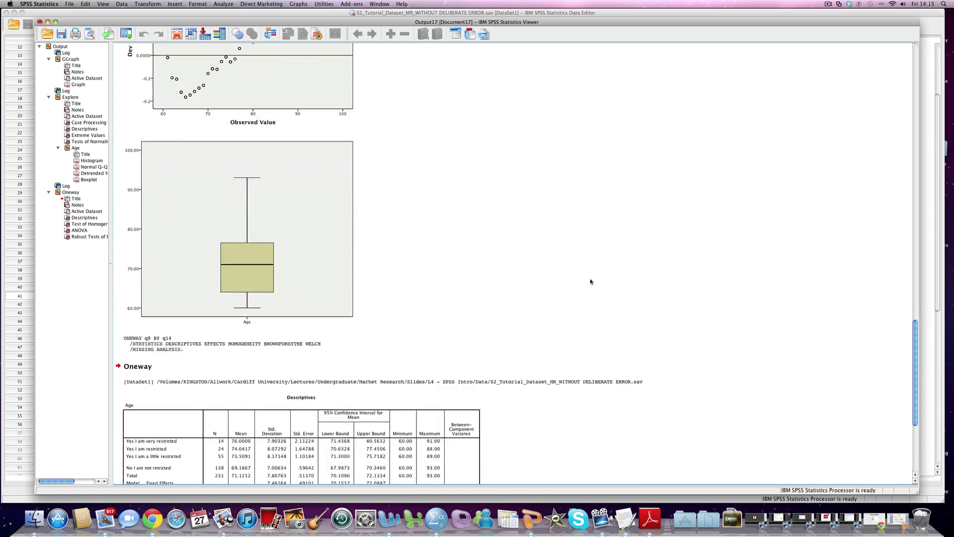
{"action": "scroll", "coordinate": [591, 281], "scroll_direction": "down", "scroll_amount": 3}
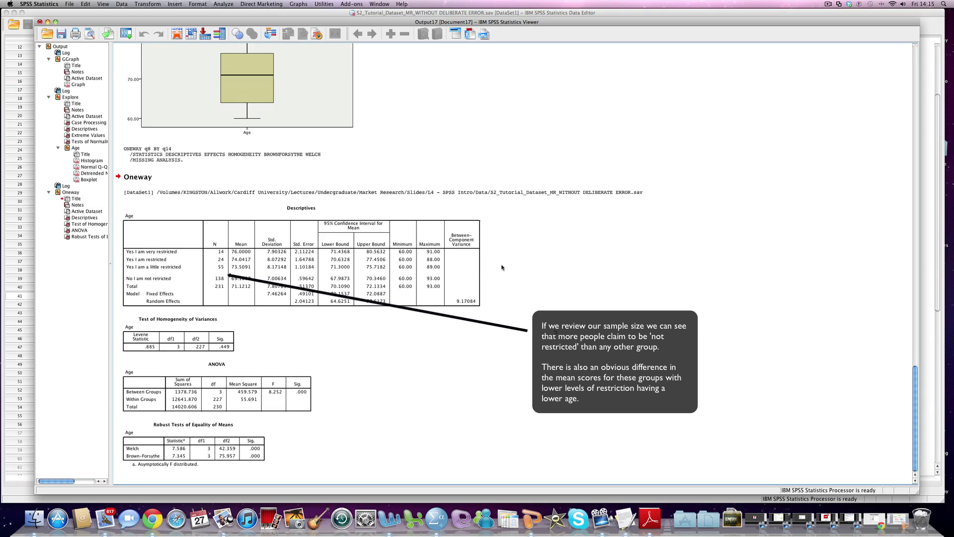
{"action": "left_click", "coordinate": [215, 268]}
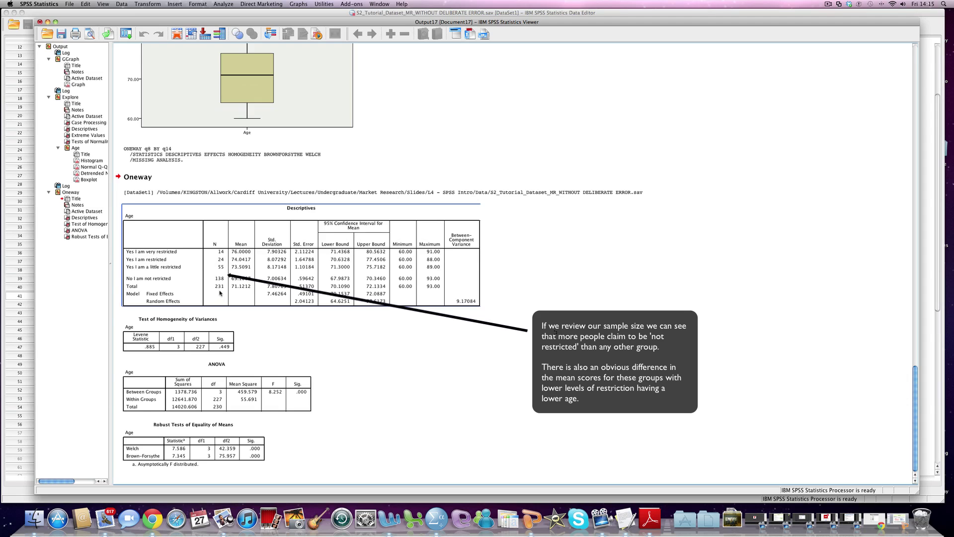
{"action": "left_click", "coordinate": [395, 347]}
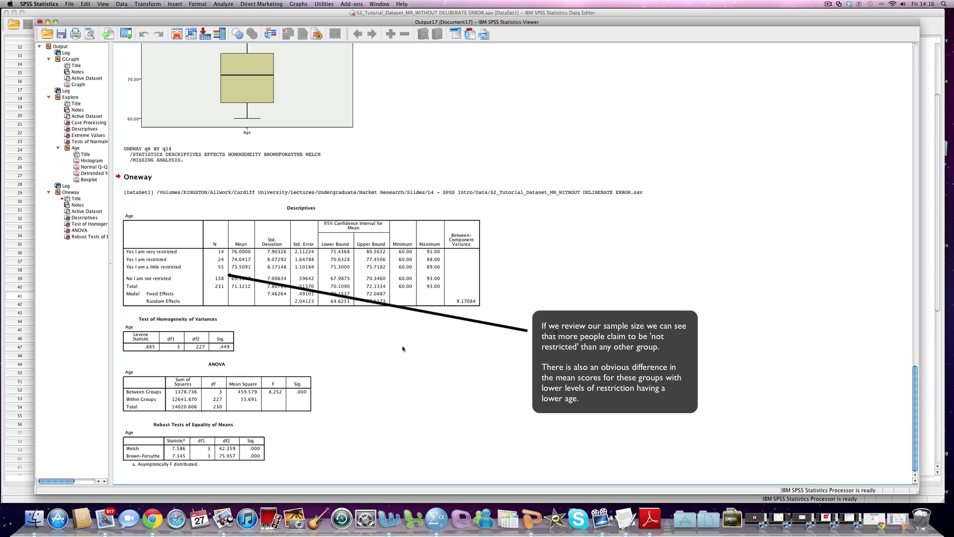
{"action": "left_click", "coordinate": [279, 269]}
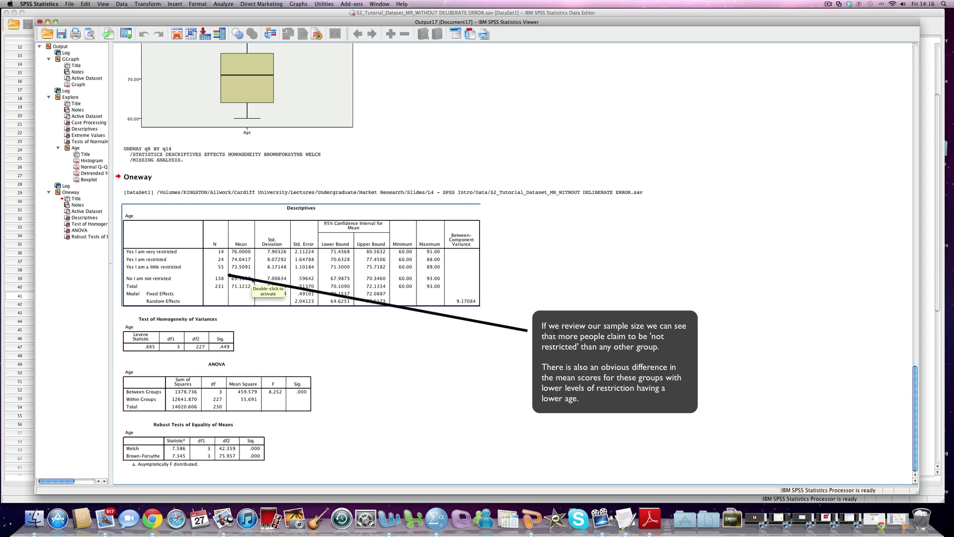
{"action": "left_click", "coordinate": [565, 301]}
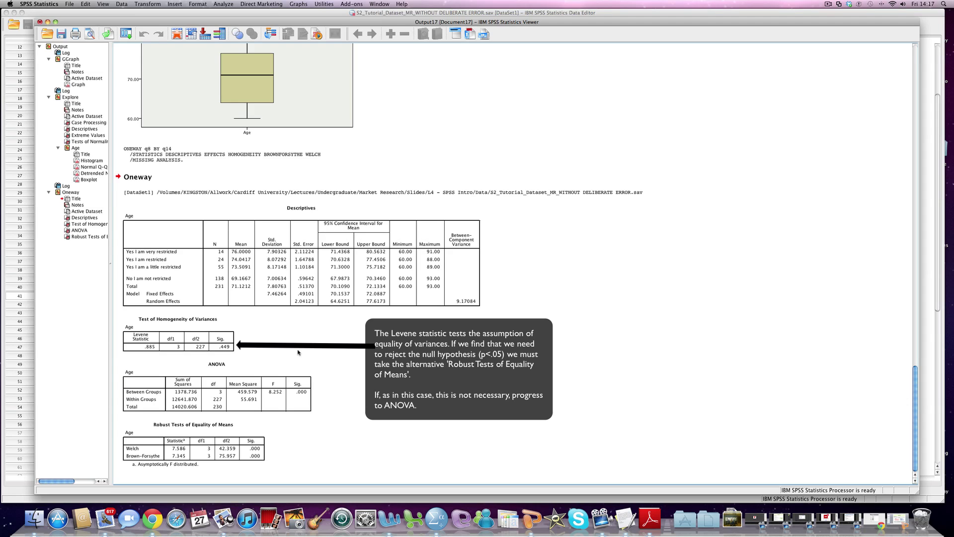
{"action": "left_click", "coordinate": [217, 376]}
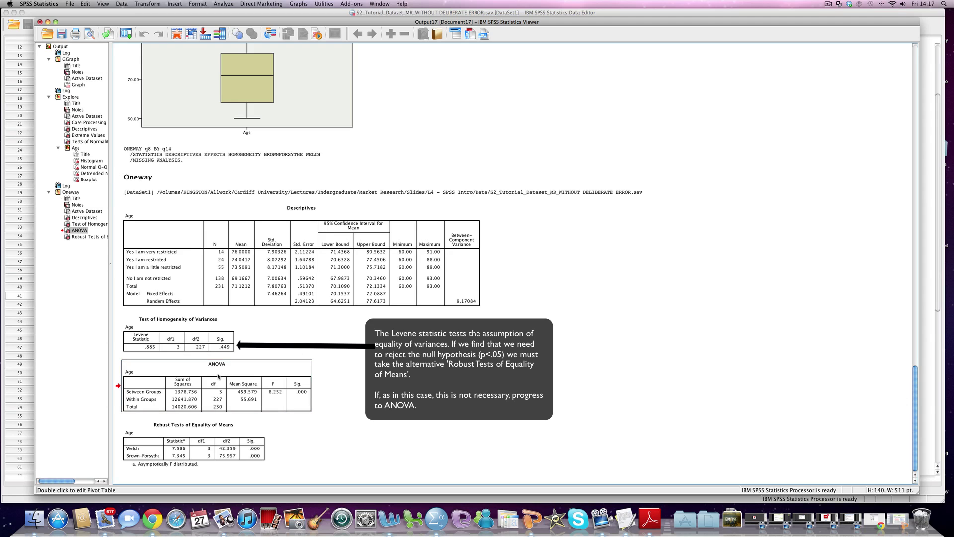
{"action": "left_click", "coordinate": [226, 345]}
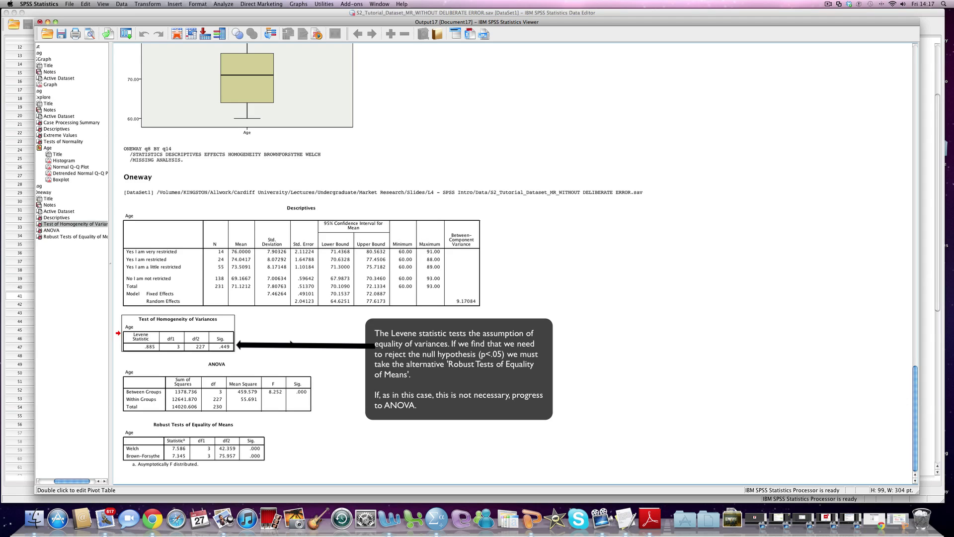
{"action": "left_click", "coordinate": [263, 460]}
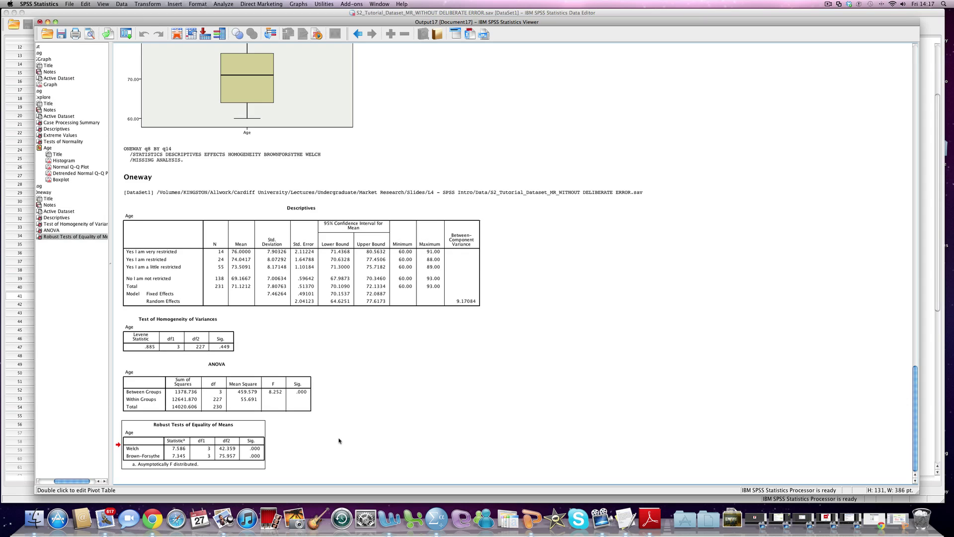
{"action": "left_click", "coordinate": [280, 387]}
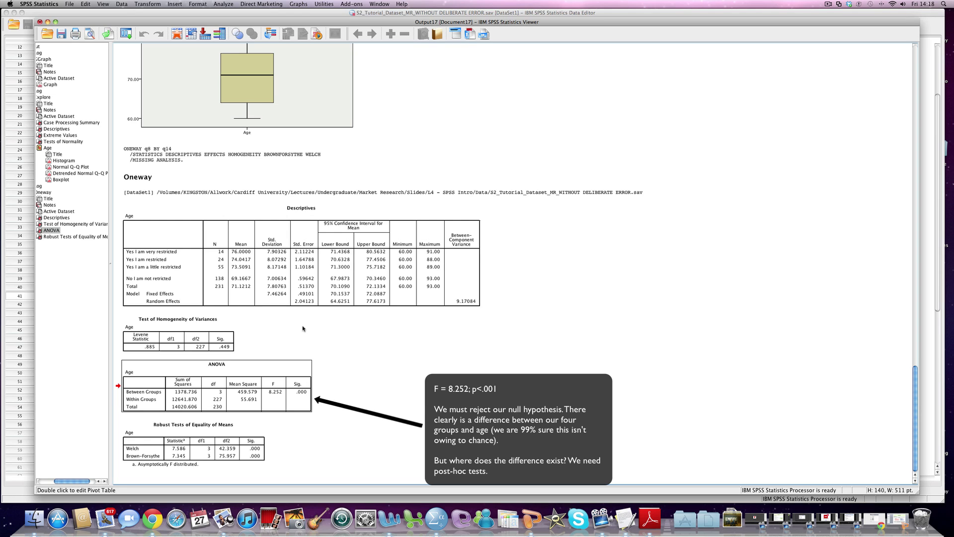
Reopen One-Way ANOVA of Age by Level of Mobility and tick Tukey post hoc comparisons
{"action": "left_click", "coordinate": [48, 21]}
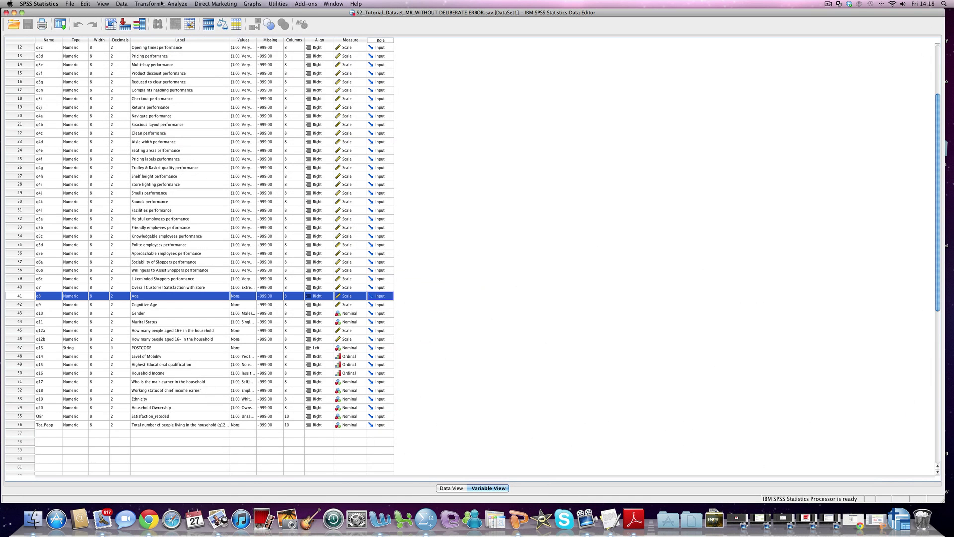
{"action": "left_click", "coordinate": [177, 4]}
{"action": "mouse_move", "coordinate": [190, 31]}
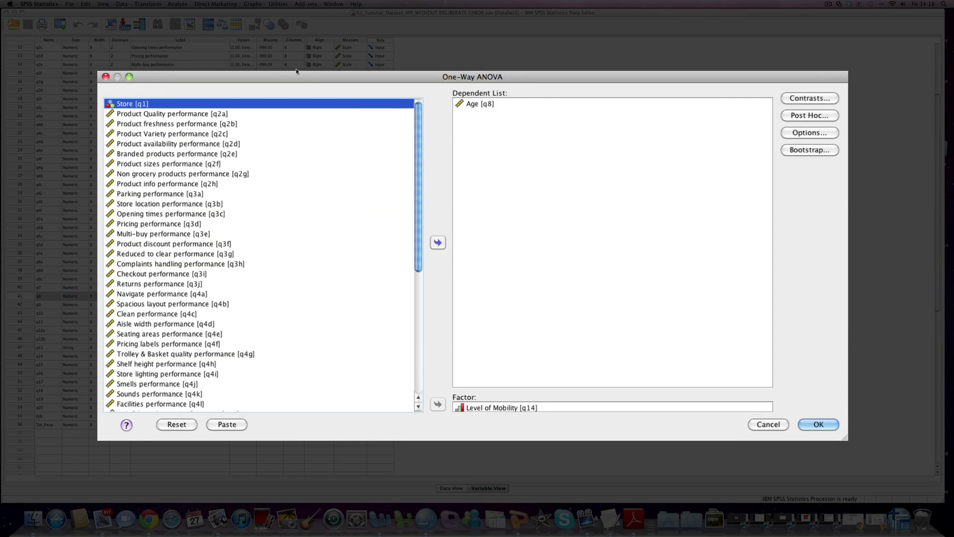
{"action": "left_click_drag", "start_coordinate": [351, 81], "coordinate": [274, 53]}
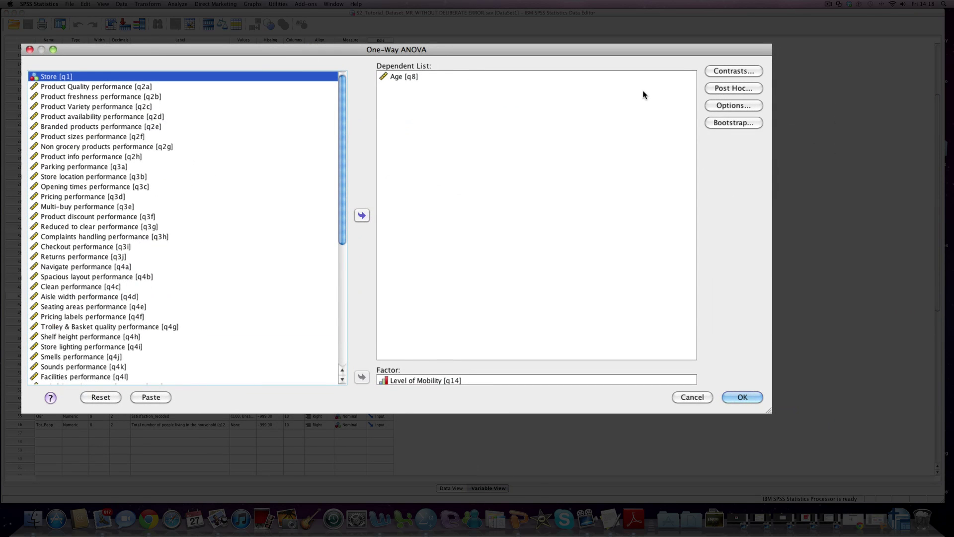
{"action": "left_click", "coordinate": [721, 88]}
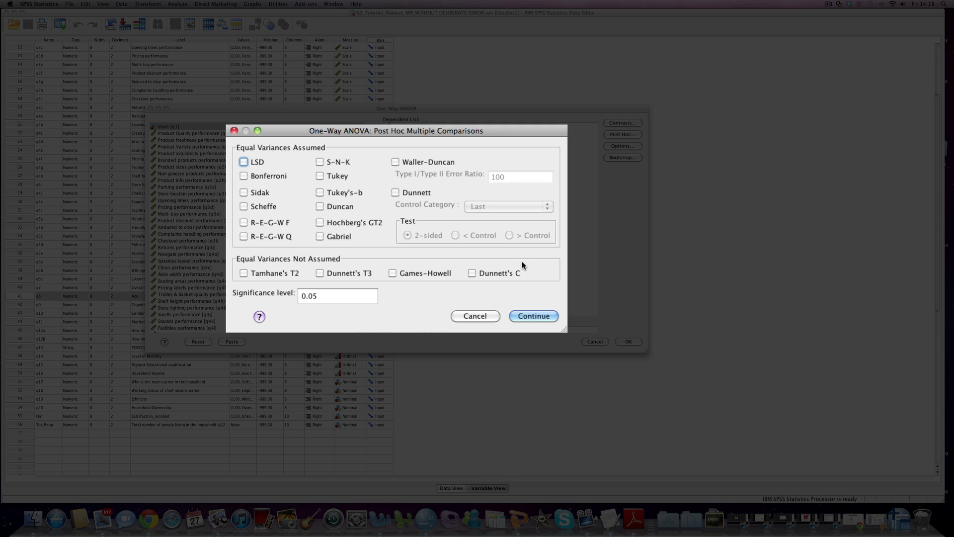
{"action": "left_click", "coordinate": [320, 177]}
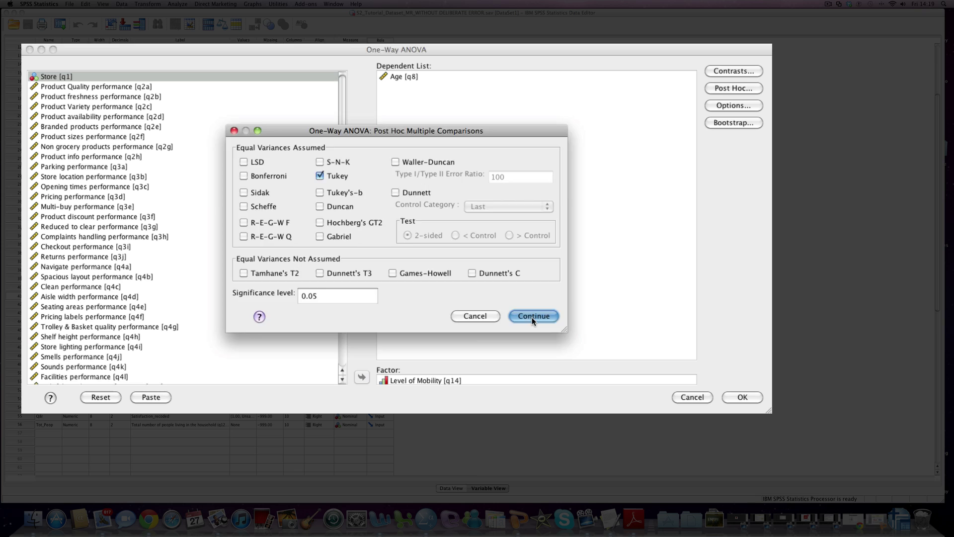
{"action": "left_click", "coordinate": [532, 317]}
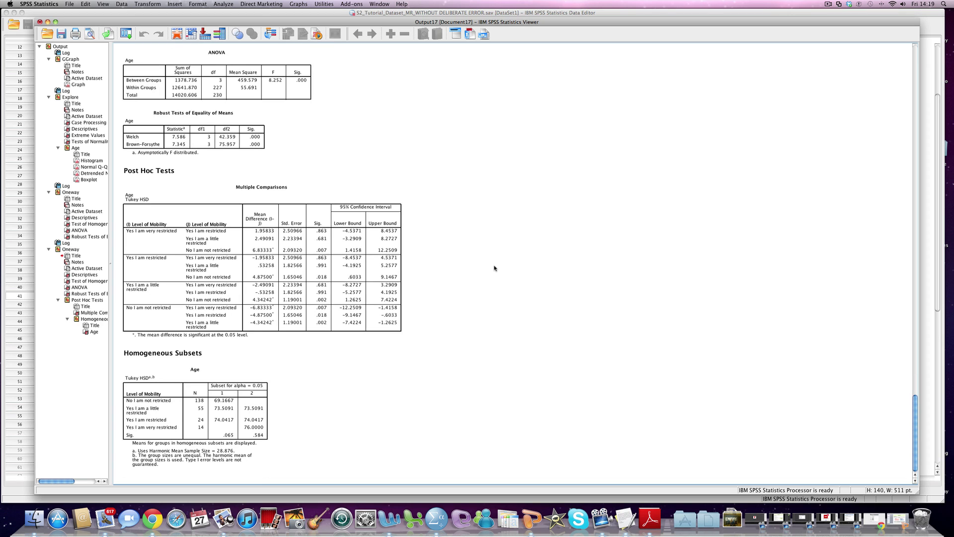
Select the Tukey HSD Multiple Comparisons table: very restricted vs not restricted 6.83333, sig .007
{"action": "left_click", "coordinate": [353, 251]}
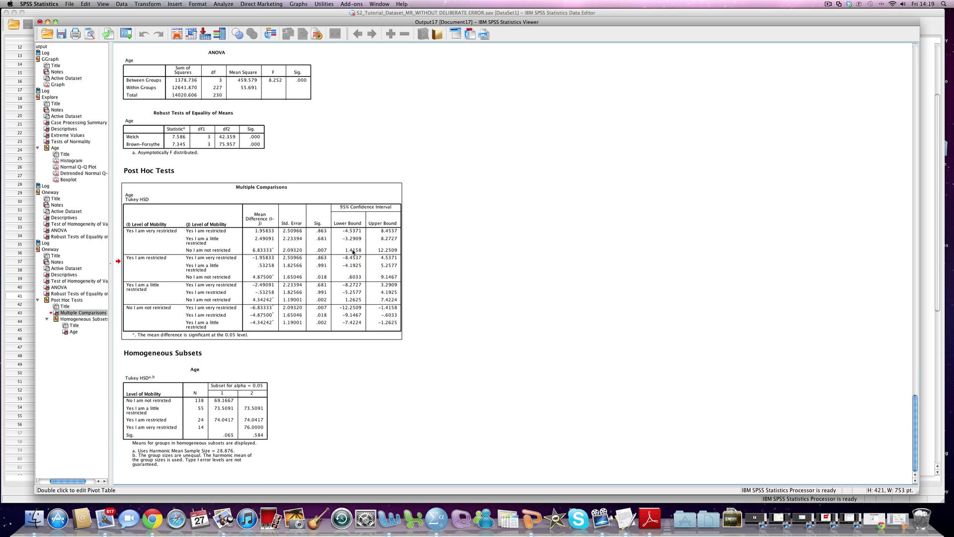
{"action": "left_click", "coordinate": [127, 246]}
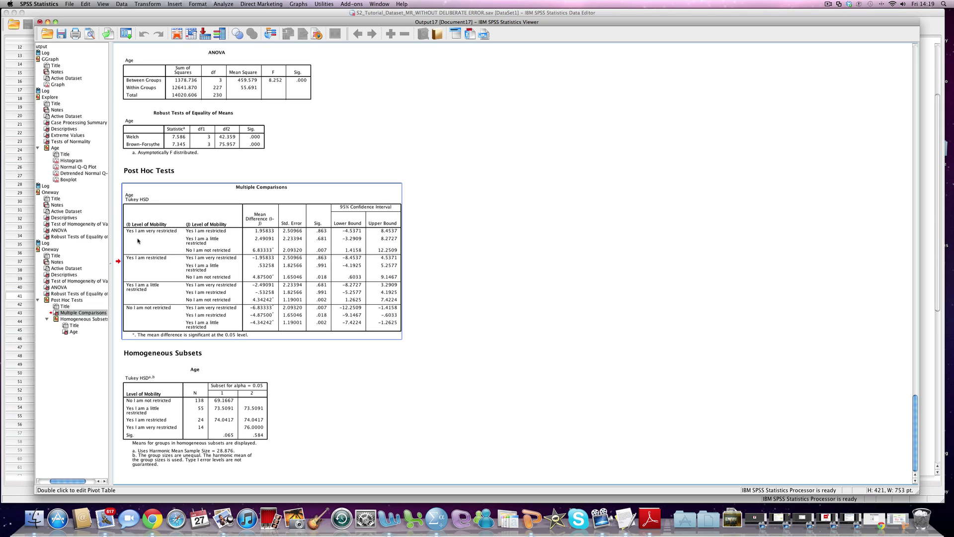